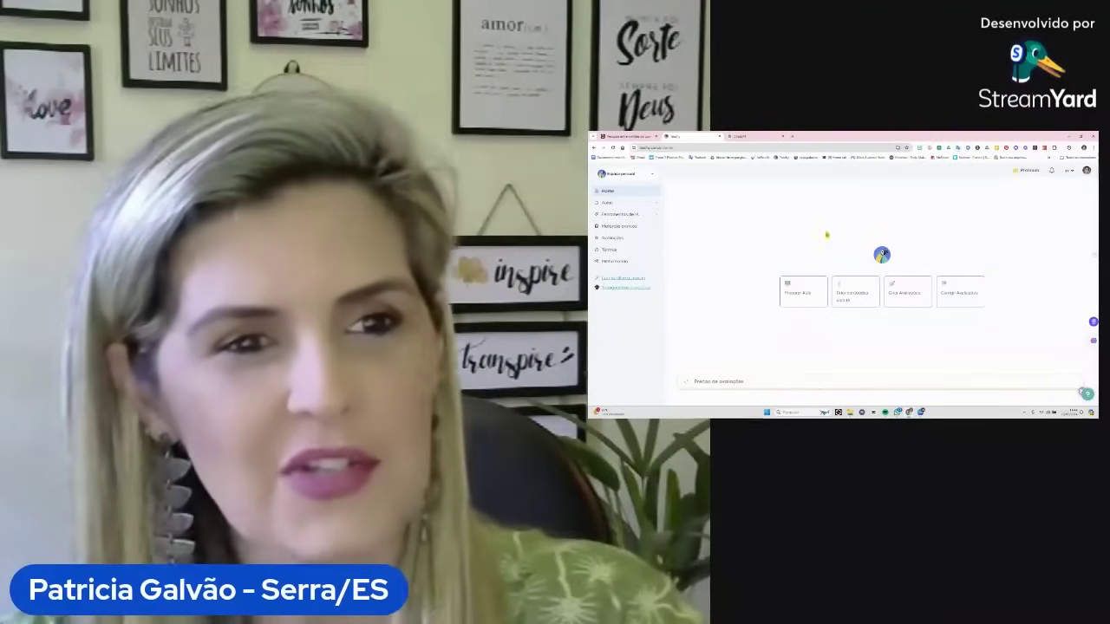
Open the Gerar conteúdos collection within the AI tools (Ferramentas de IA)
{"action": "left_click", "coordinate": [623, 214]}
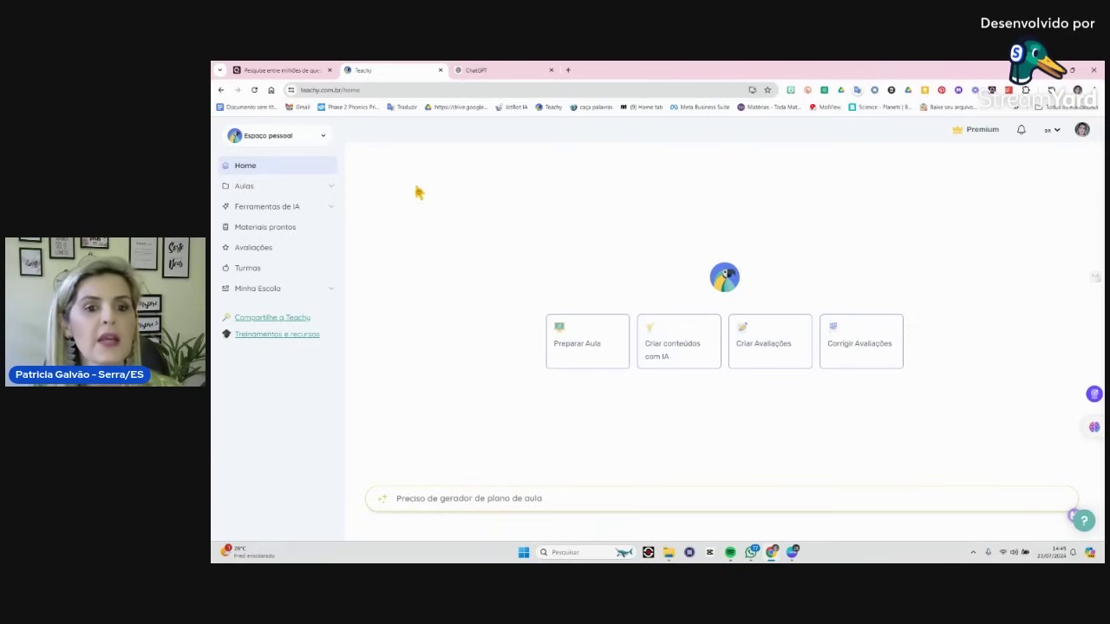
{"action": "left_click", "coordinate": [270, 210]}
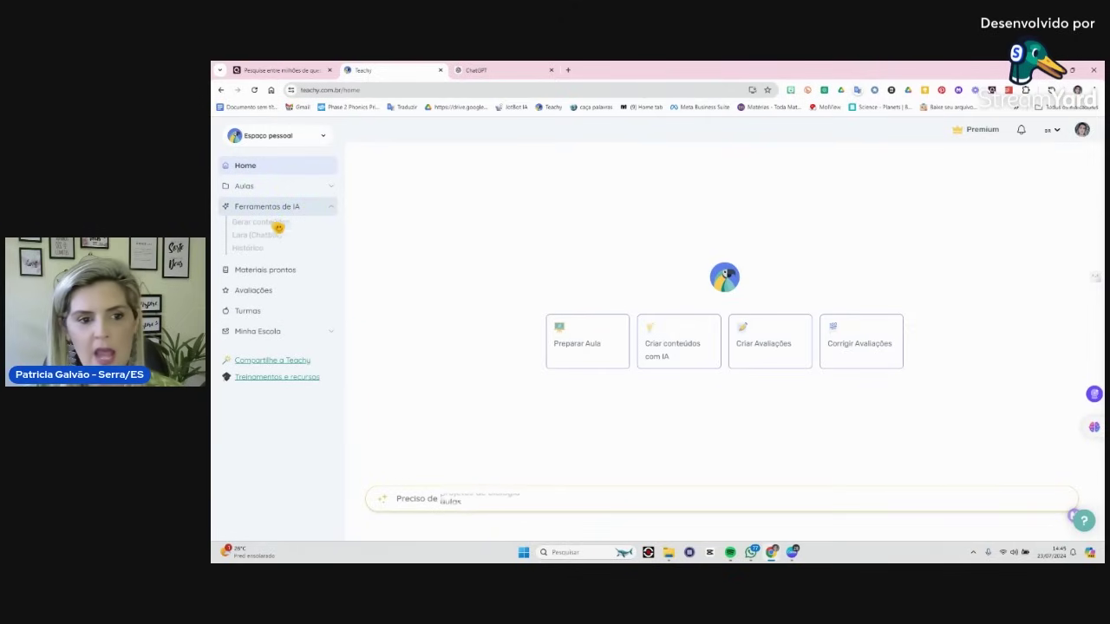
{"action": "left_click", "coordinate": [270, 227]}
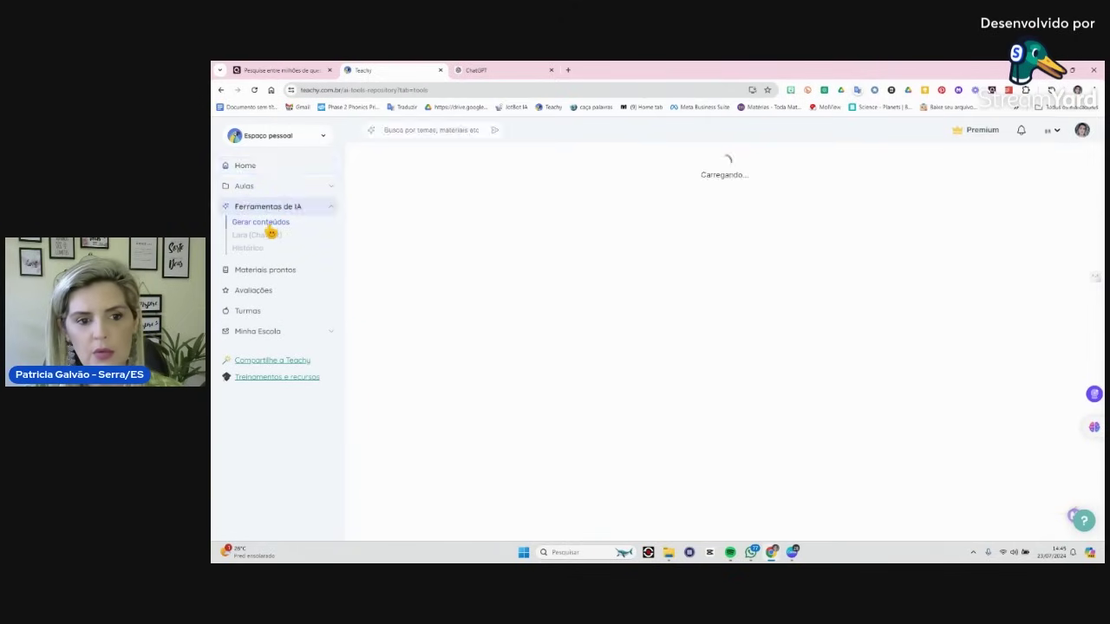
Look through the catalogue of AI content tools and open the Gerador de Plano de aula
{"action": "scroll", "coordinate": [712, 295], "scroll_direction": "down", "scroll_amount": 3}
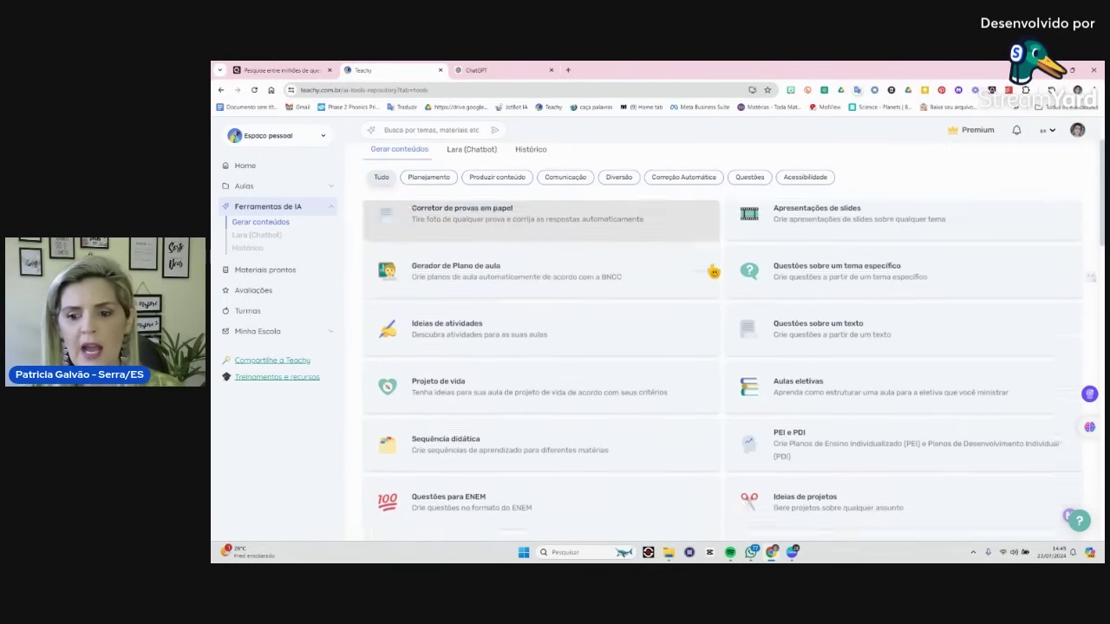
{"action": "scroll", "coordinate": [714, 271], "scroll_direction": "down", "scroll_amount": 4}
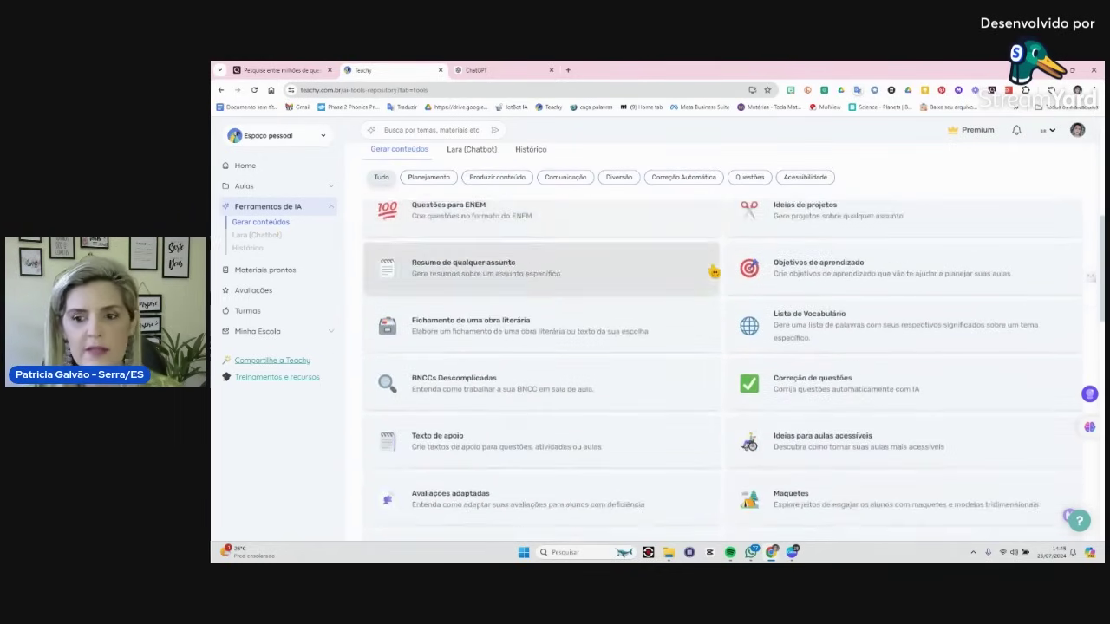
{"action": "scroll", "coordinate": [714, 271], "scroll_direction": "down", "scroll_amount": 4}
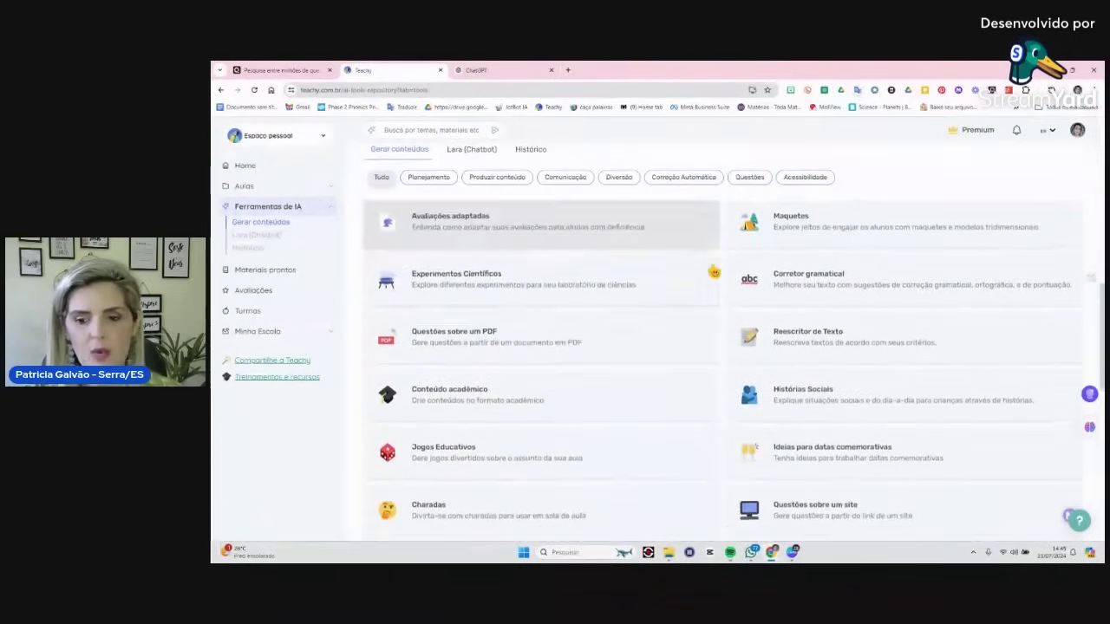
{"action": "scroll", "coordinate": [714, 271], "scroll_direction": "down", "scroll_amount": 6}
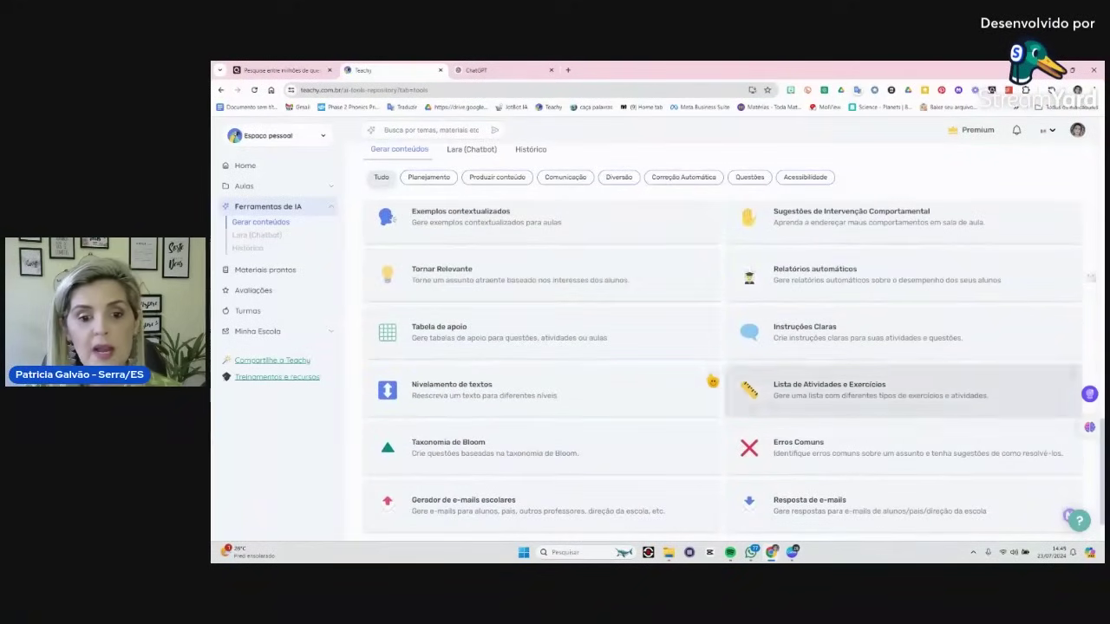
{"action": "scroll", "coordinate": [712, 381], "scroll_direction": "up", "scroll_amount": 2}
{"action": "scroll", "coordinate": [712, 382], "scroll_direction": "up", "scroll_amount": 5}
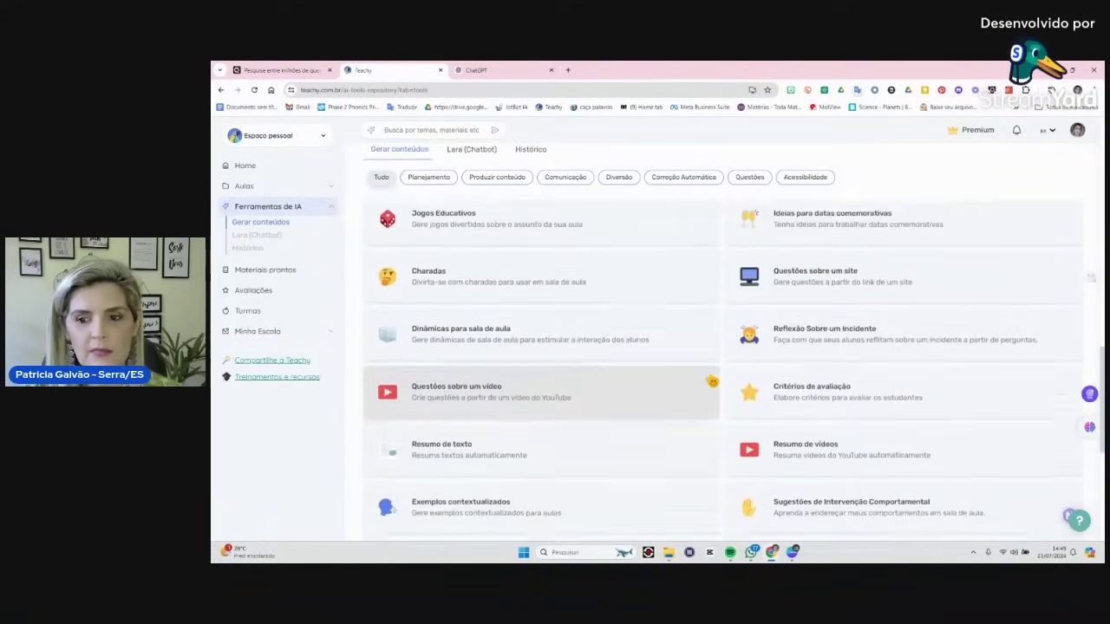
{"action": "scroll", "coordinate": [712, 382], "scroll_direction": "up", "scroll_amount": 10}
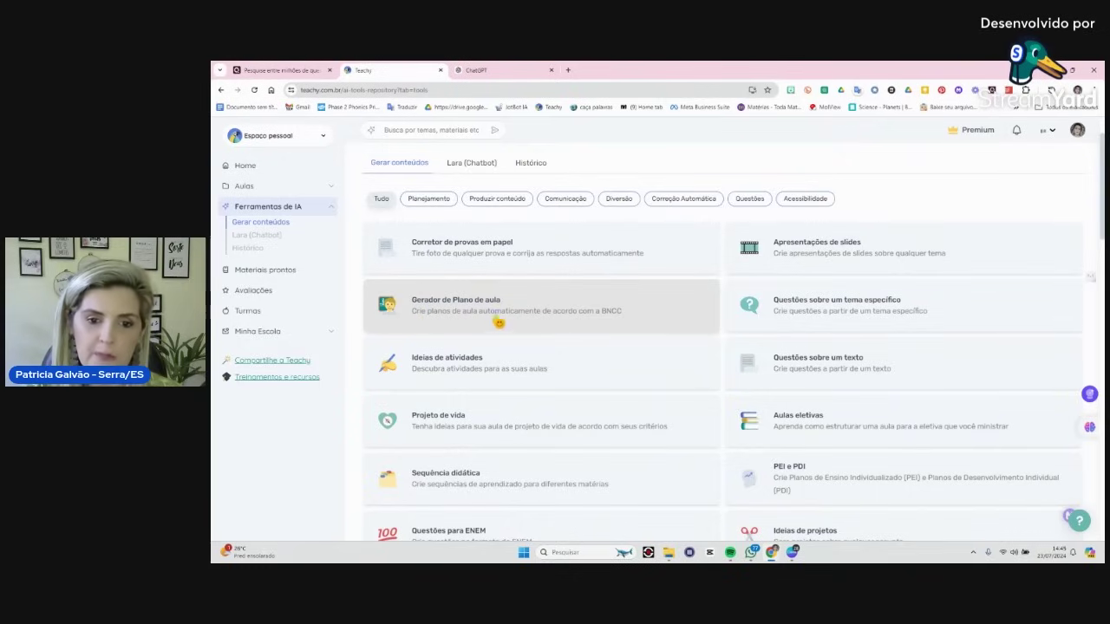
{"action": "left_click", "coordinate": [527, 317]}
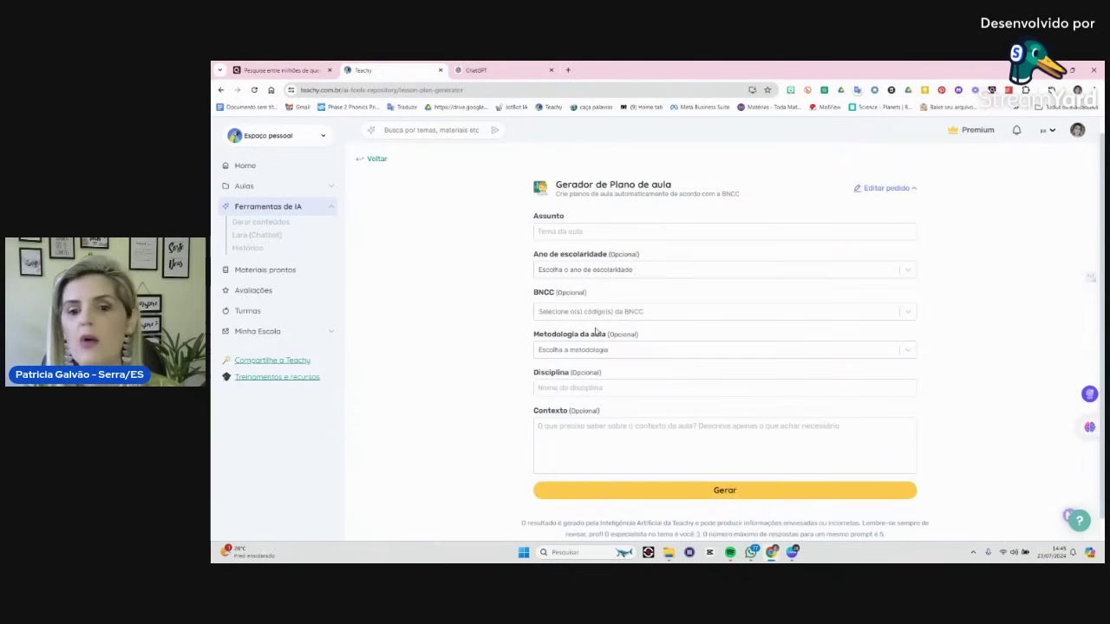
Set the lesson plan's subject to "Genética mendeliana" and the school year to 9º Ano do Ensino Fundamental
{"action": "left_click", "coordinate": [593, 231]}
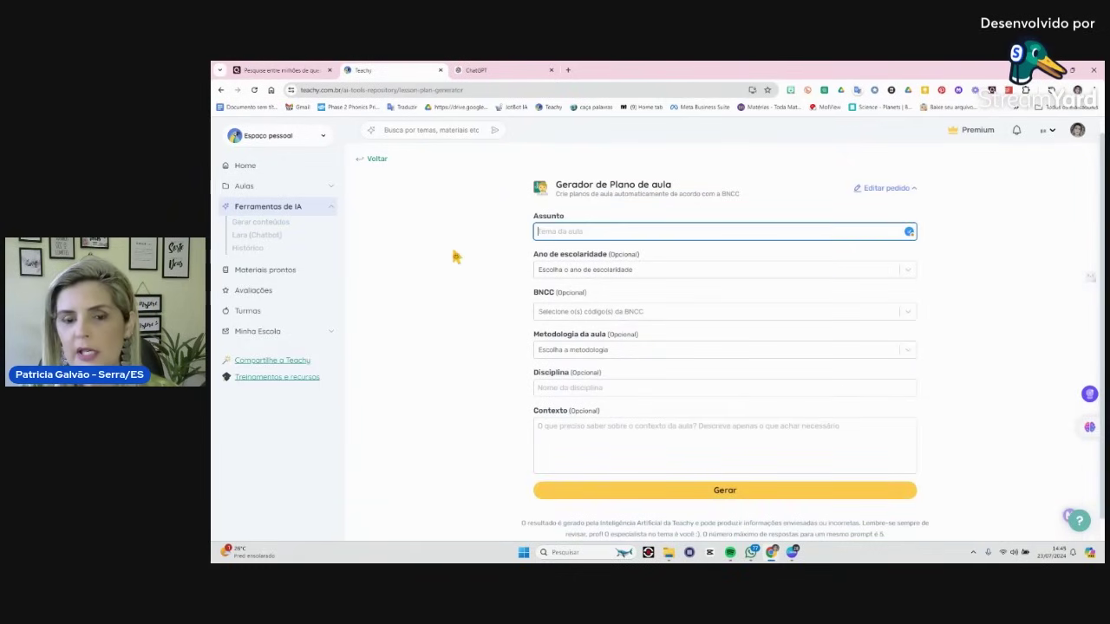
{"action": "type", "text": "O"}
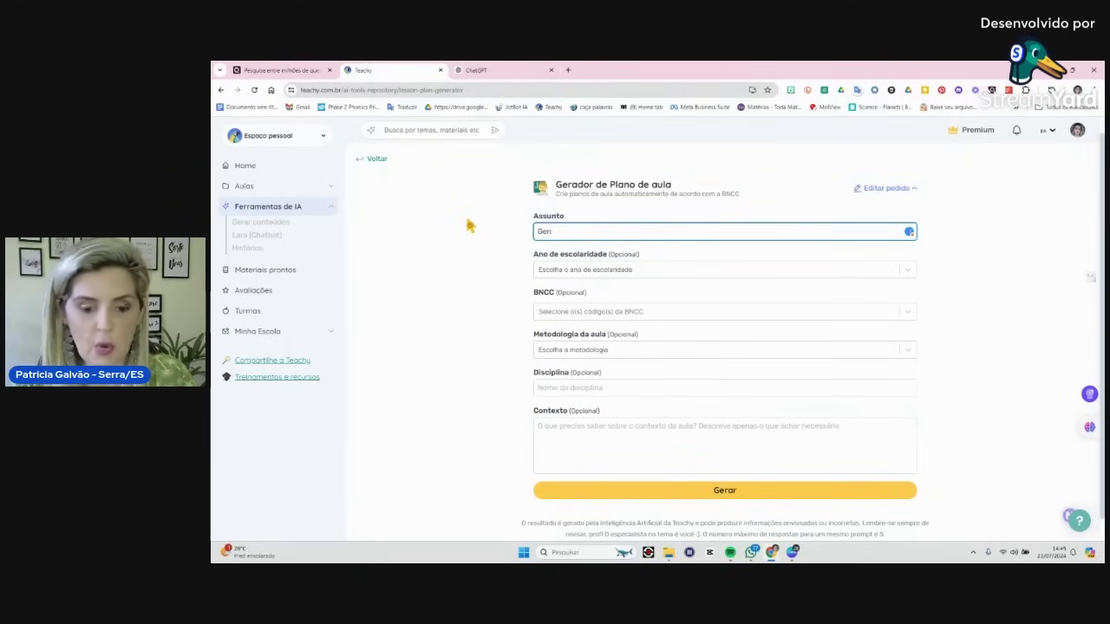
{"action": "type", "text": "enética mend"}
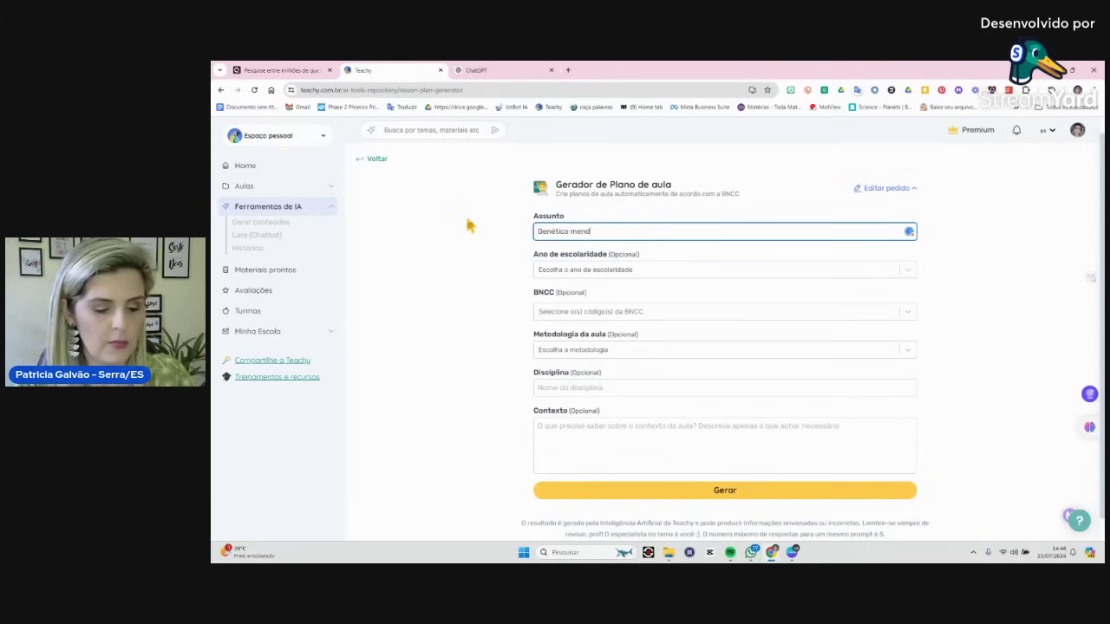
{"action": "type", "text": "eliana"}
{"action": "left_click", "coordinate": [572, 269]}
{"action": "scroll", "coordinate": [589, 344], "scroll_direction": "down", "scroll_amount": 3}
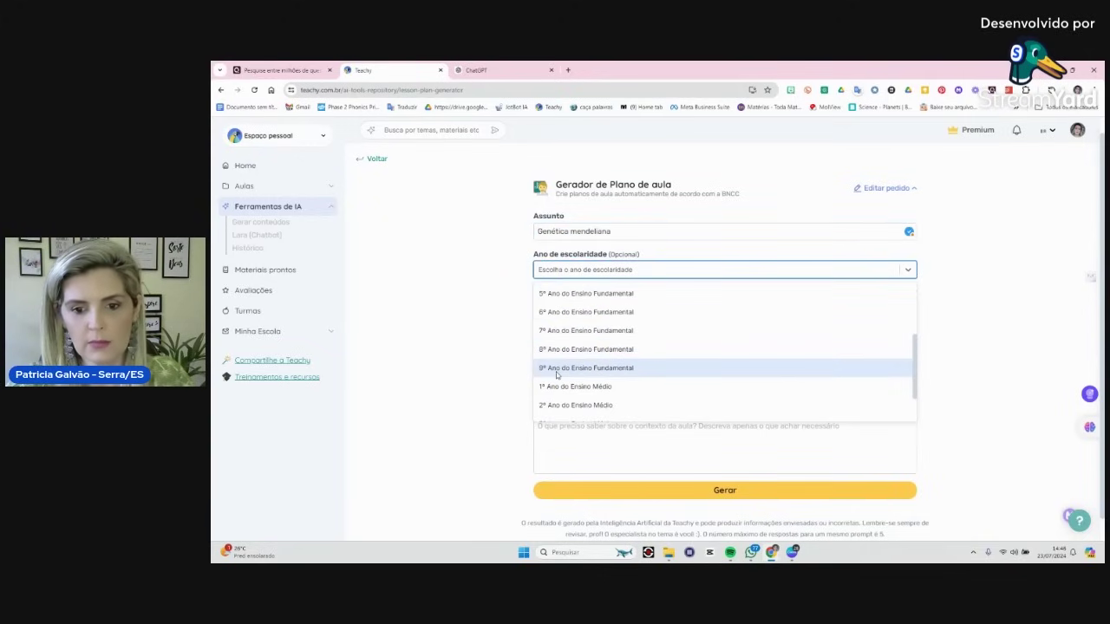
{"action": "left_click", "coordinate": [568, 371]}
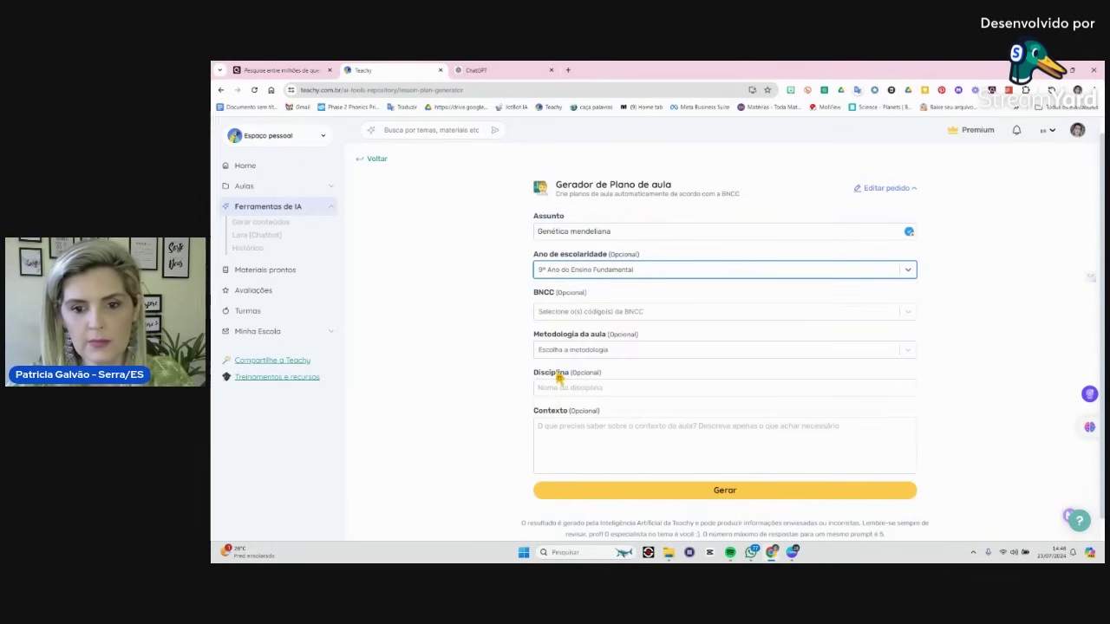
Search the BNCC codes for genetics using terms such as "genet" and "gene", and look through the matching skills
{"action": "left_click", "coordinate": [583, 314]}
{"action": "type", "text": "ge"}
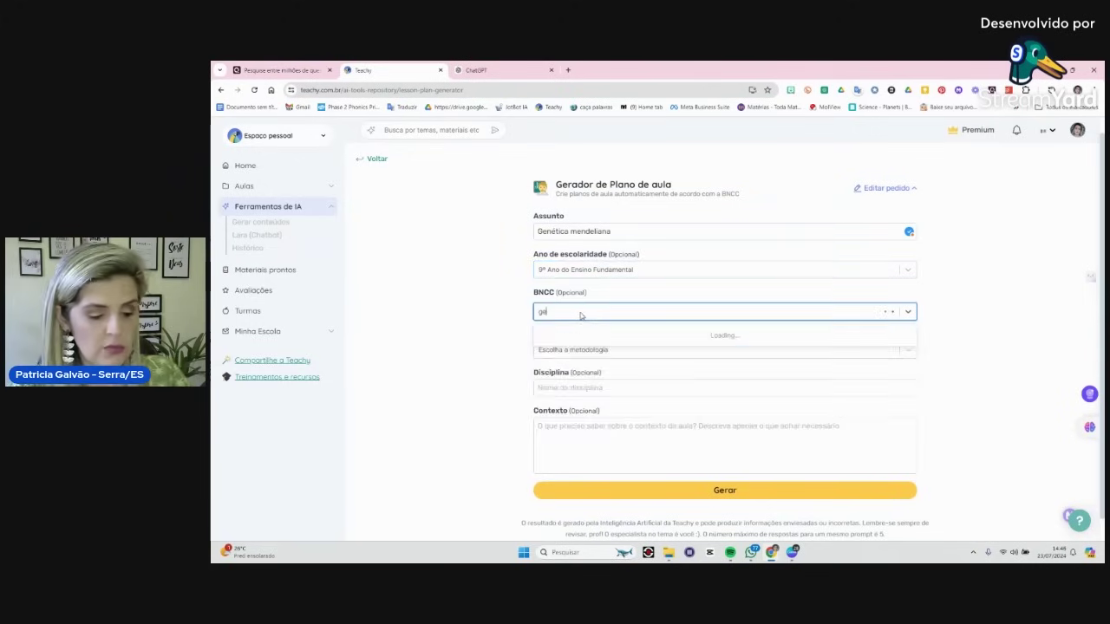
{"action": "type", "text": "net"}
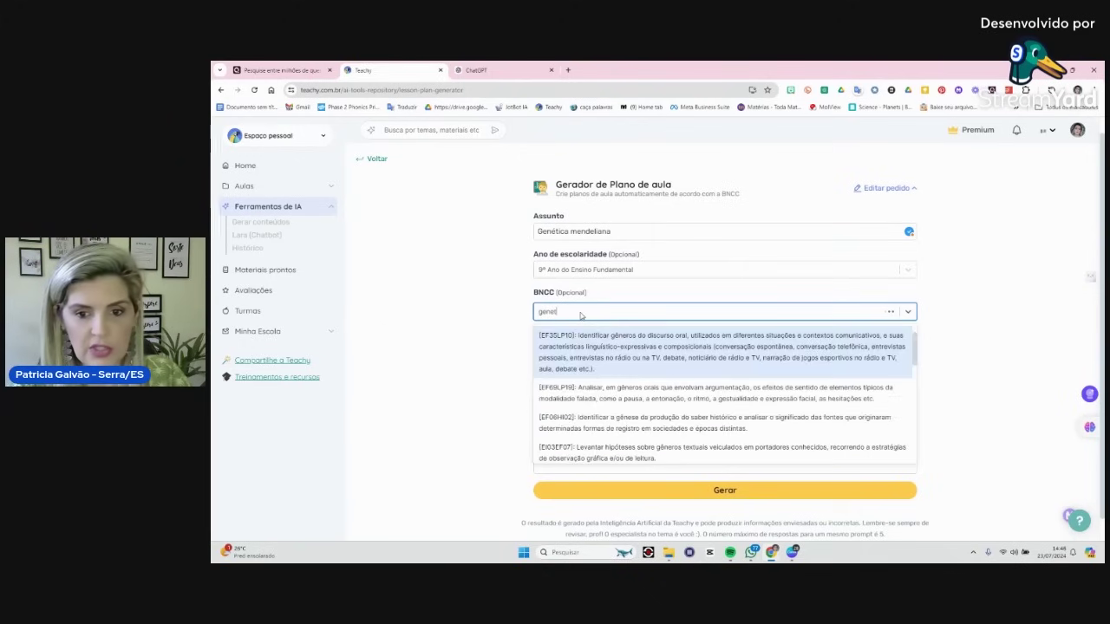
{"action": "type", "text": "i"}
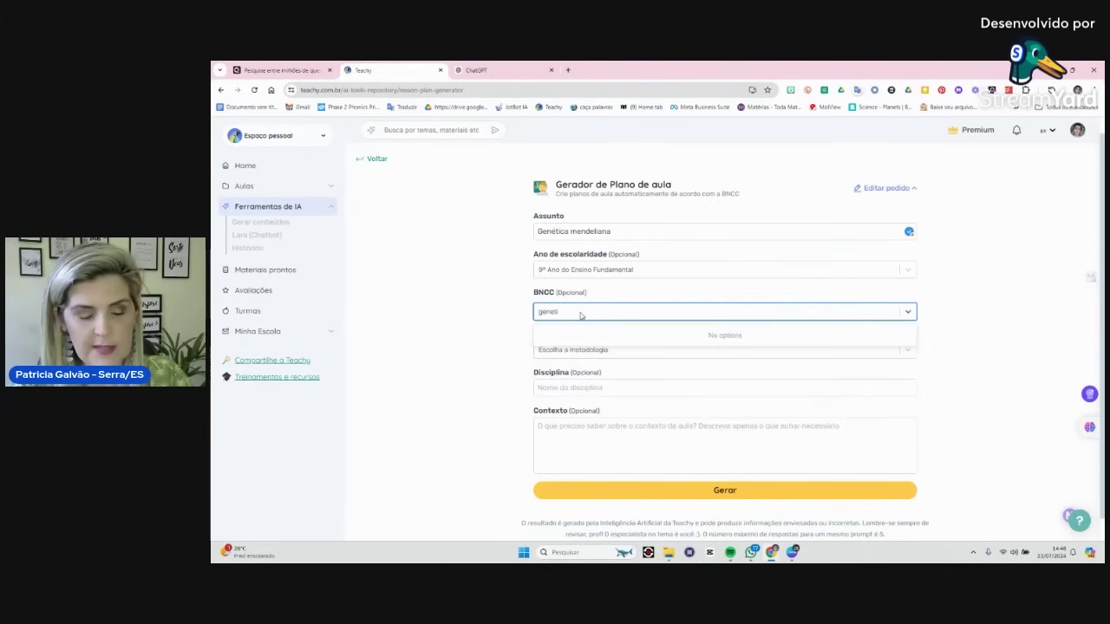
{"action": "key", "text": "BackSpace"}
{"action": "key", "text": "BackSpace"}
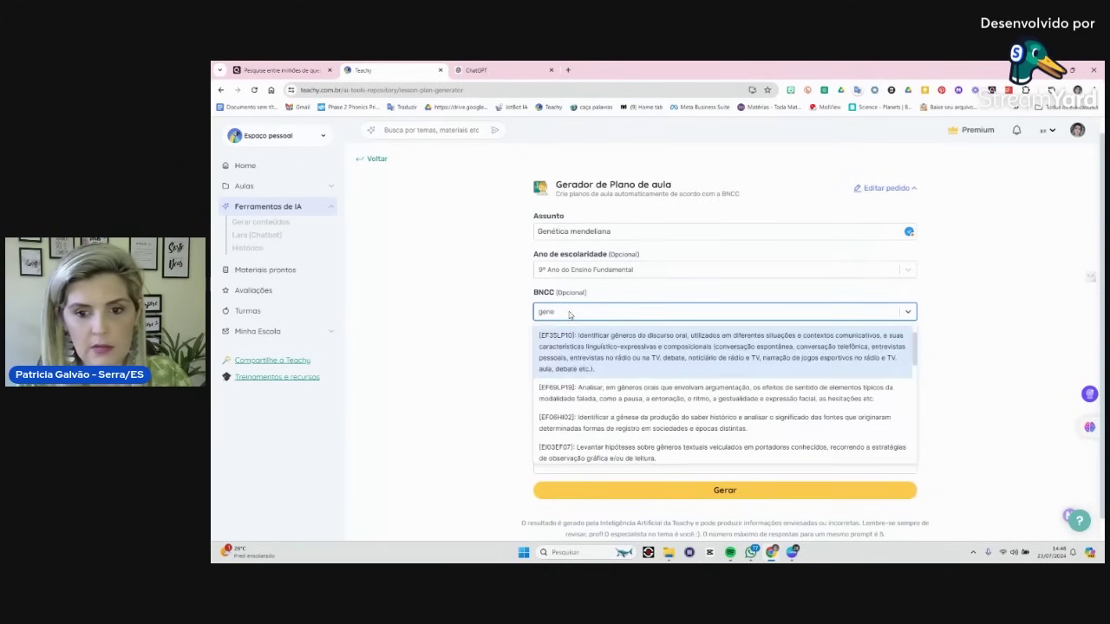
{"action": "type", "text": "t"}
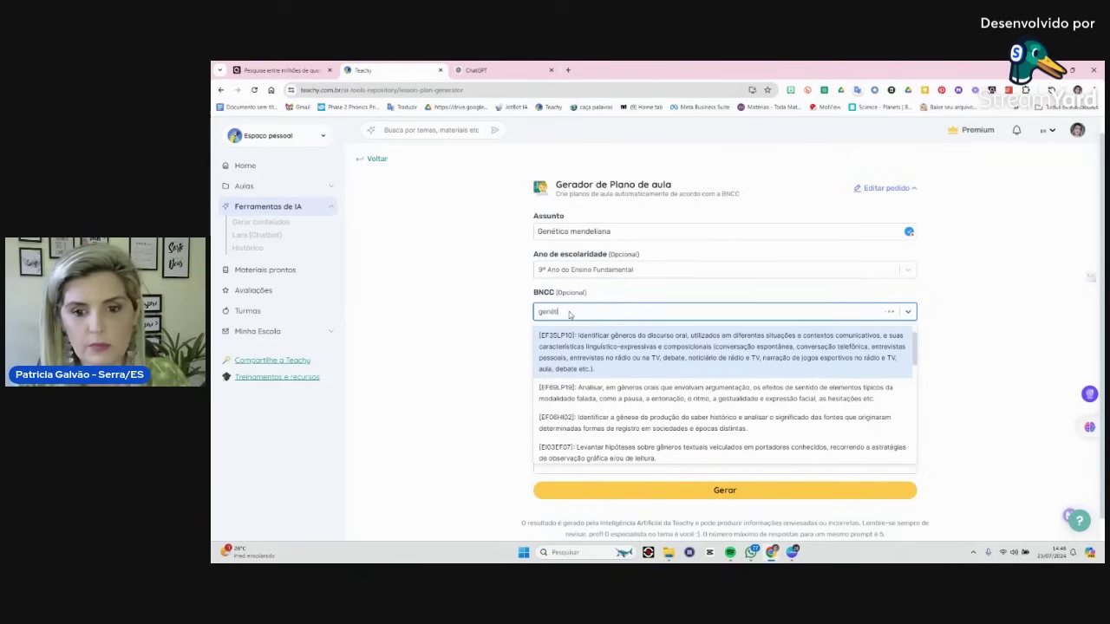
{"action": "key", "text": "BackSpace"}
{"action": "key", "text": "BackSpace"}
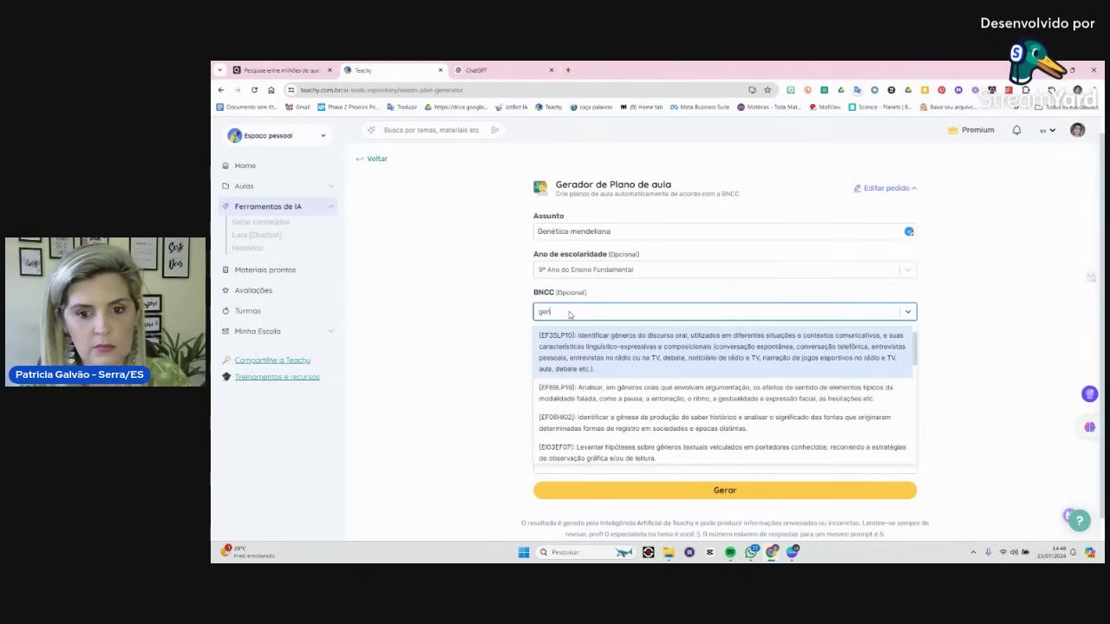
{"action": "key", "text": "BackSpace"}
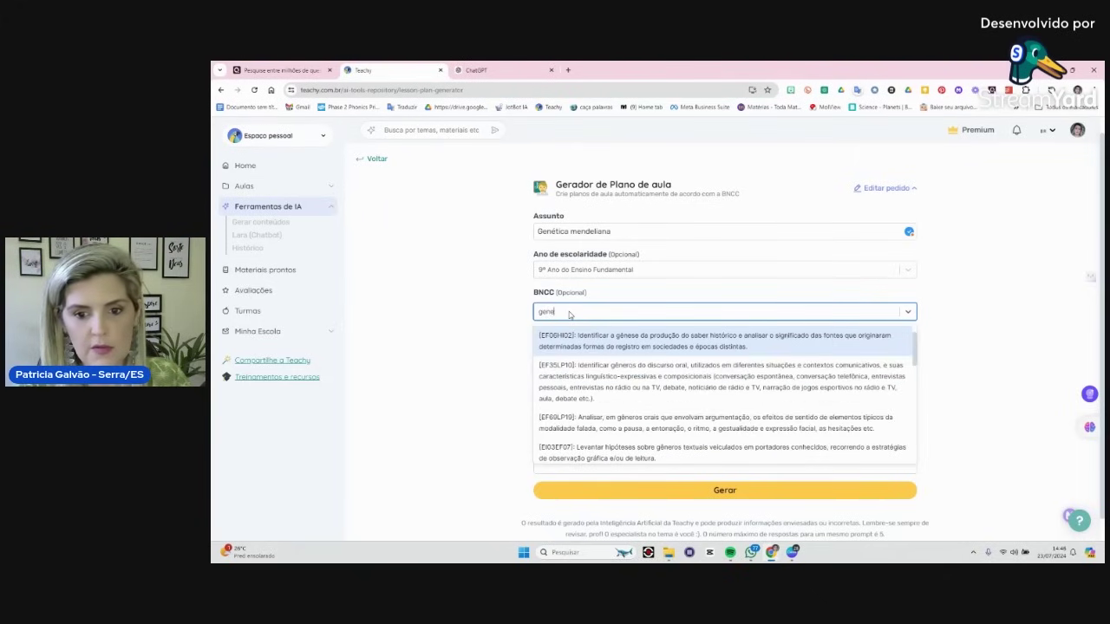
{"action": "scroll", "coordinate": [611, 390], "scroll_direction": "down", "scroll_amount": 2}
{"action": "scroll", "coordinate": [616, 390], "scroll_direction": "down", "scroll_amount": 2}
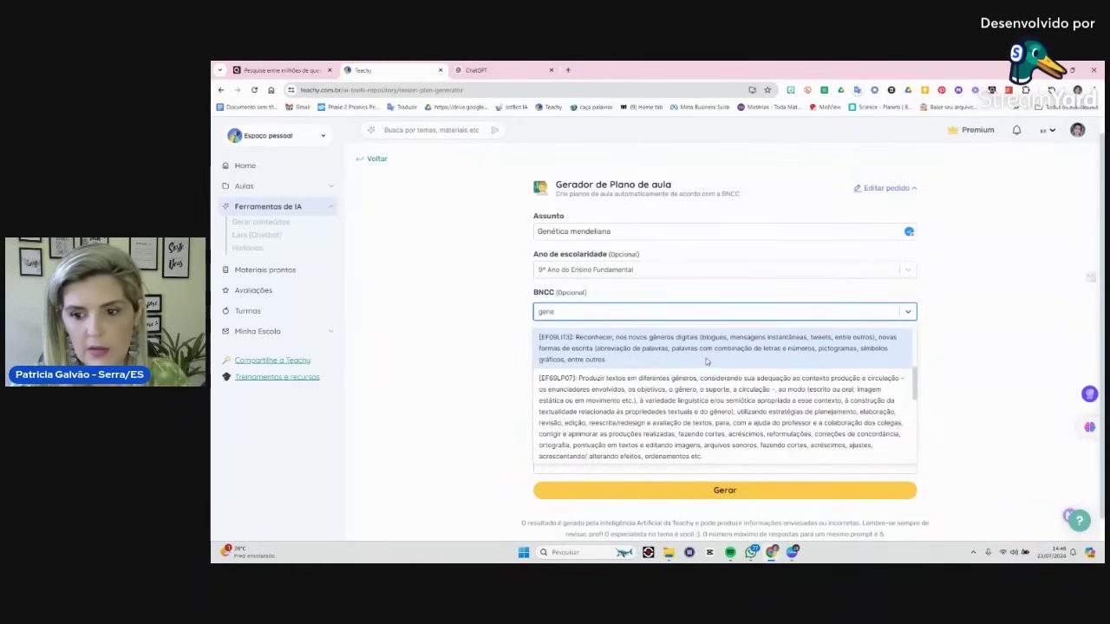
{"action": "scroll", "coordinate": [706, 359], "scroll_direction": "down", "scroll_amount": 4}
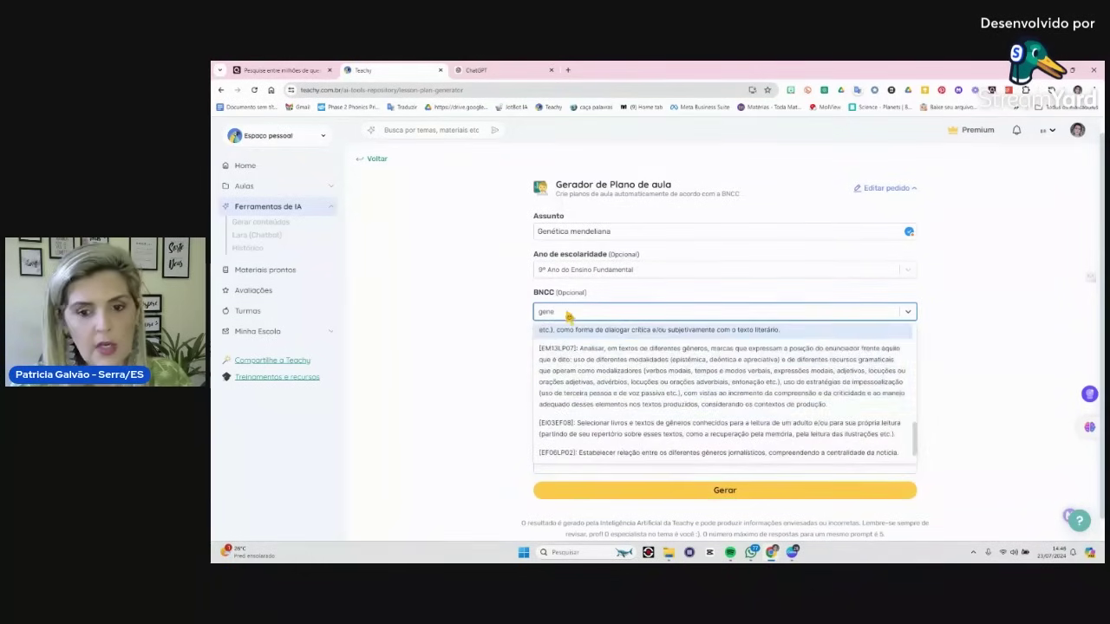
{"action": "left_click", "coordinate": [498, 321]}
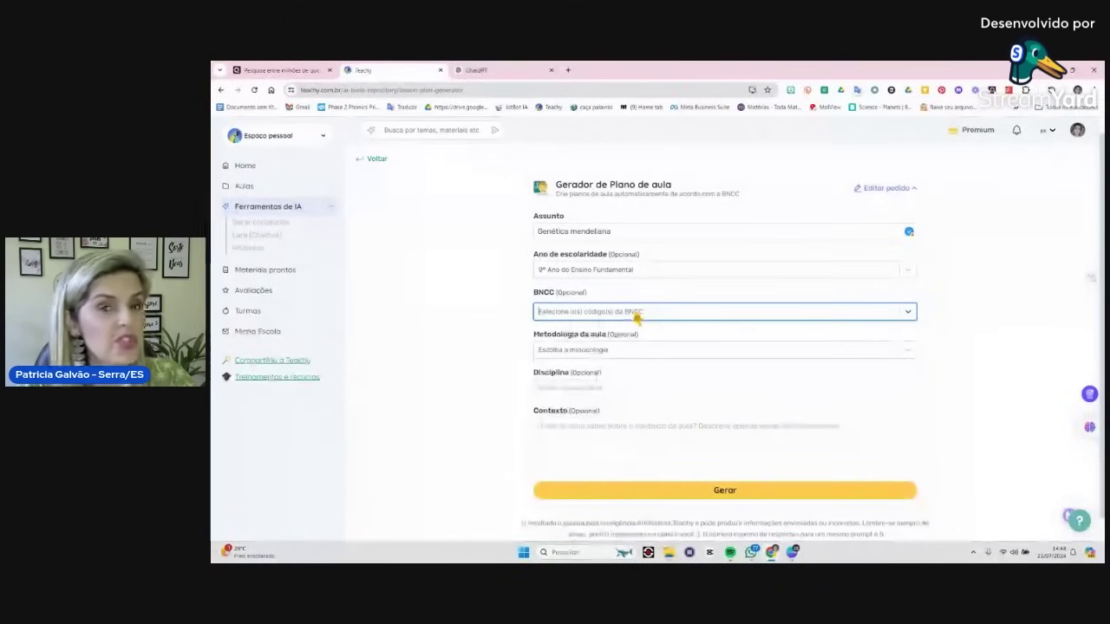
Set the lesson methodology to Invertida and the discipline to "ciências"
{"action": "left_click", "coordinate": [605, 354]}
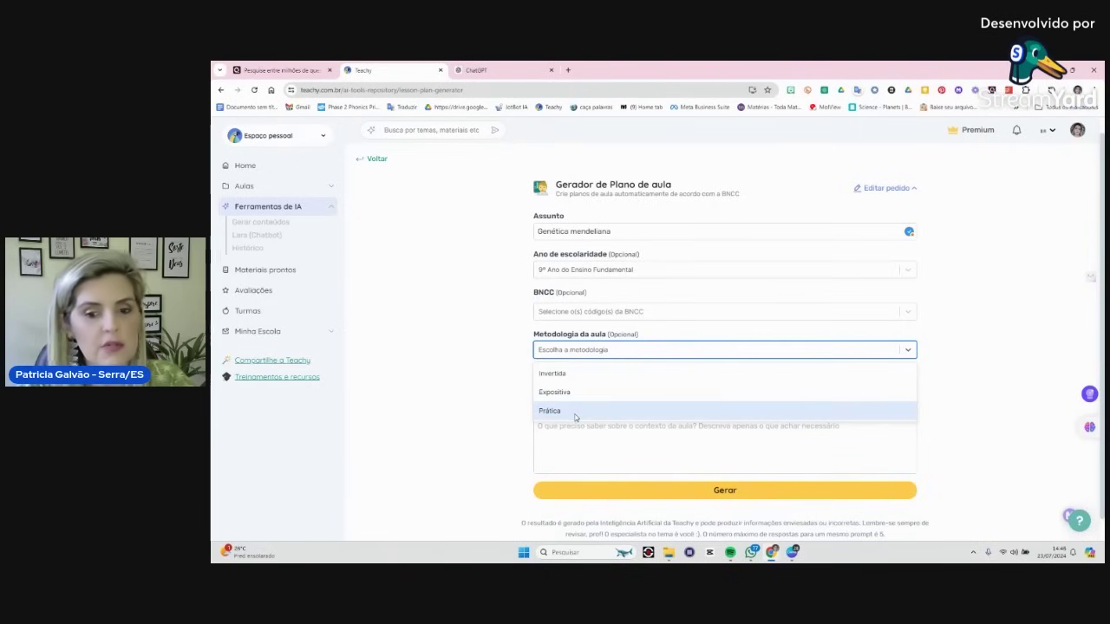
{"action": "left_click", "coordinate": [556, 376]}
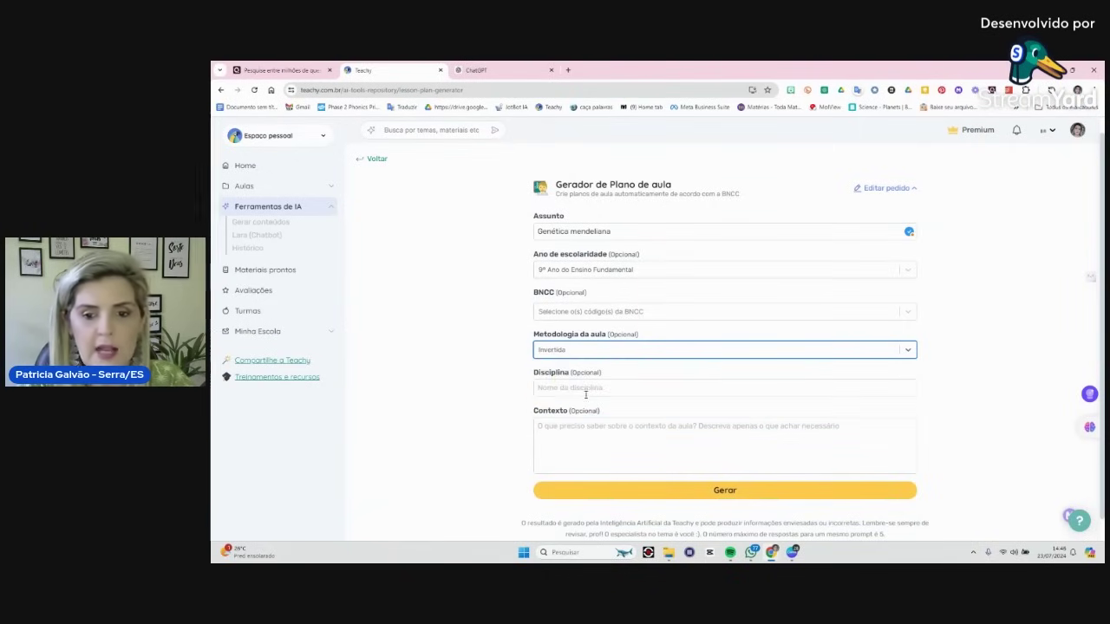
{"action": "left_click", "coordinate": [565, 371]}
{"action": "type", "text": "ciências"}
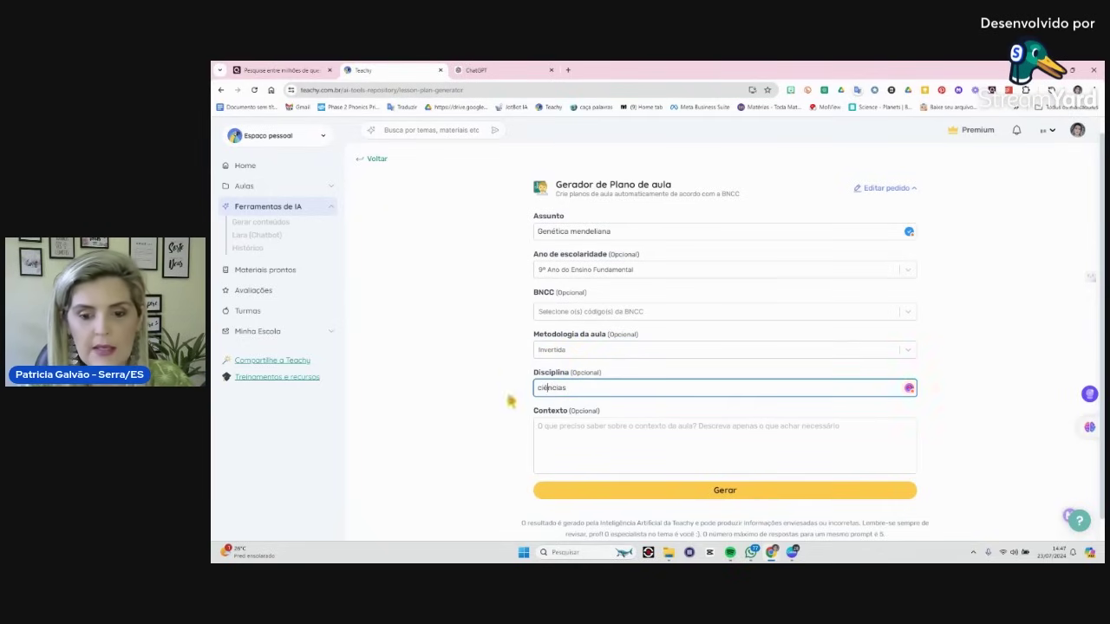
Fill in the lesson context with "turma heterogênea com alguns alunos com dificuldades nas operações básicas"
{"action": "left_click", "coordinate": [621, 438]}
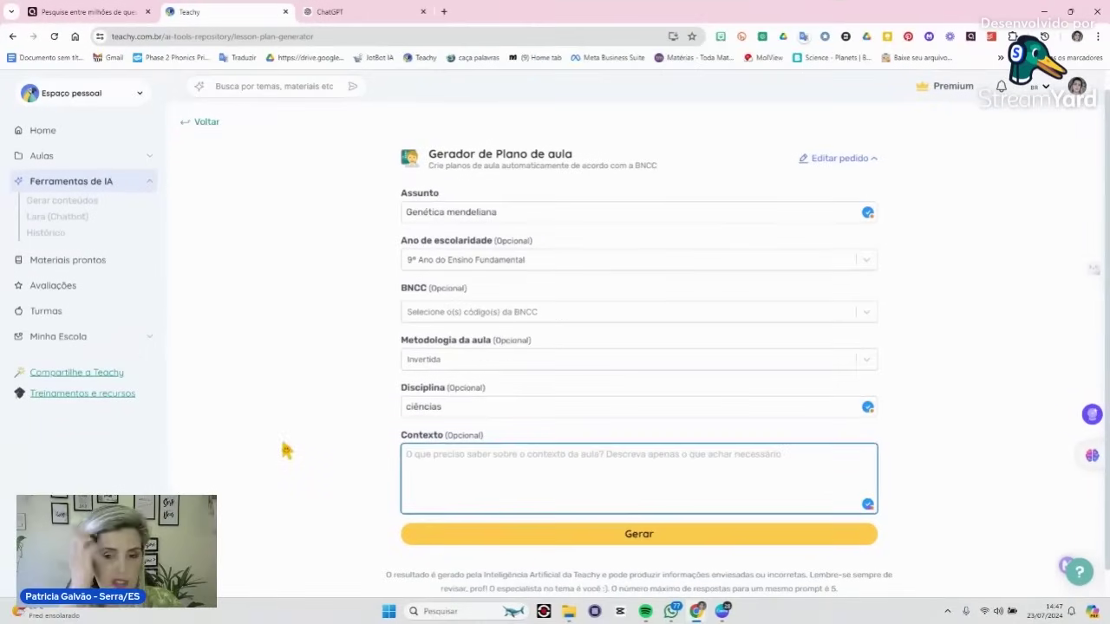
{"action": "type", "text": "turm"}
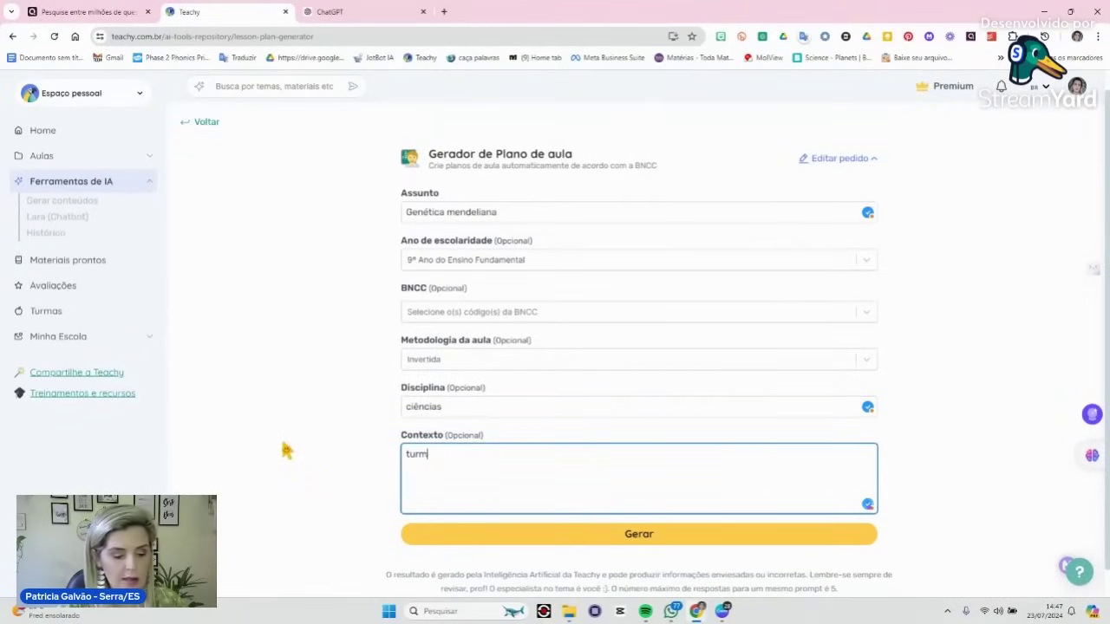
{"action": "type", "text": "a heterogên"}
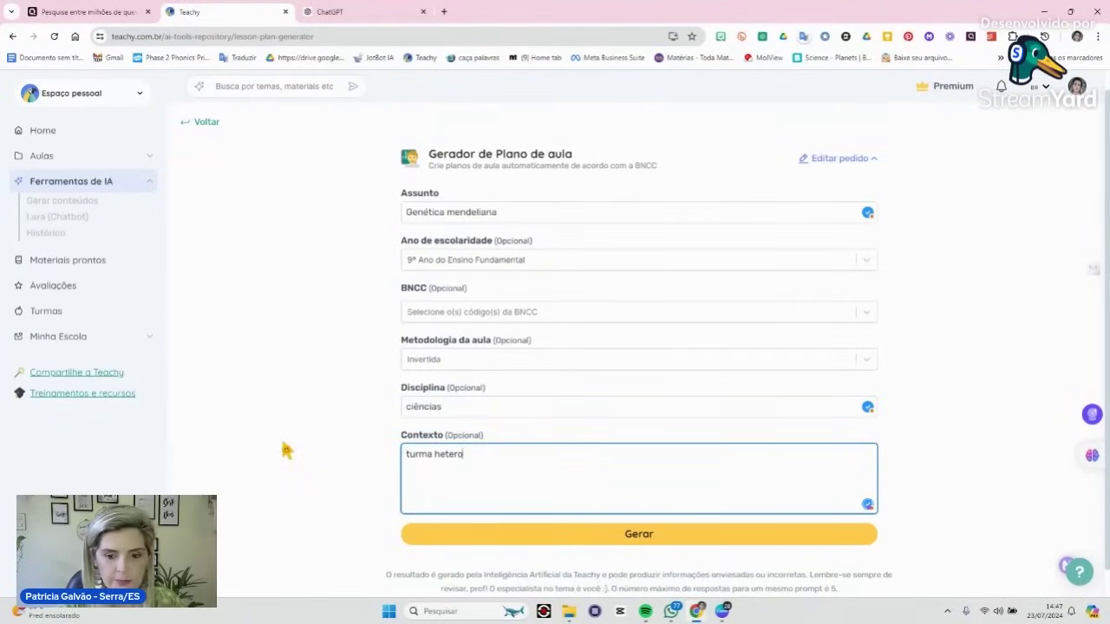
{"action": "type", "text": "ea"}
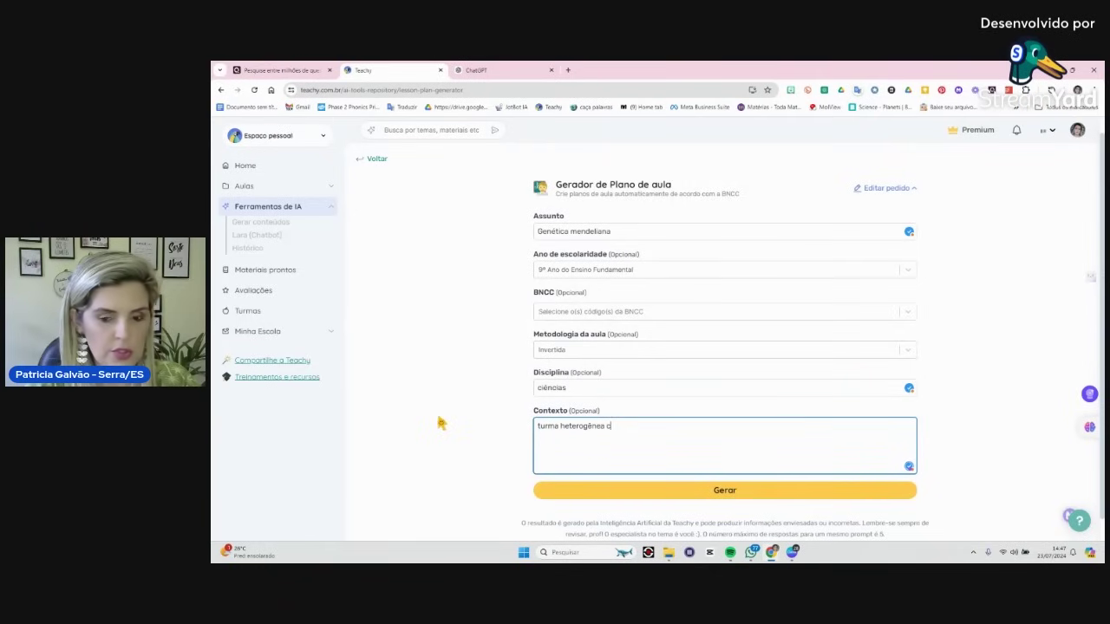
{"action": "type", "text": "com alguns alunos co"}
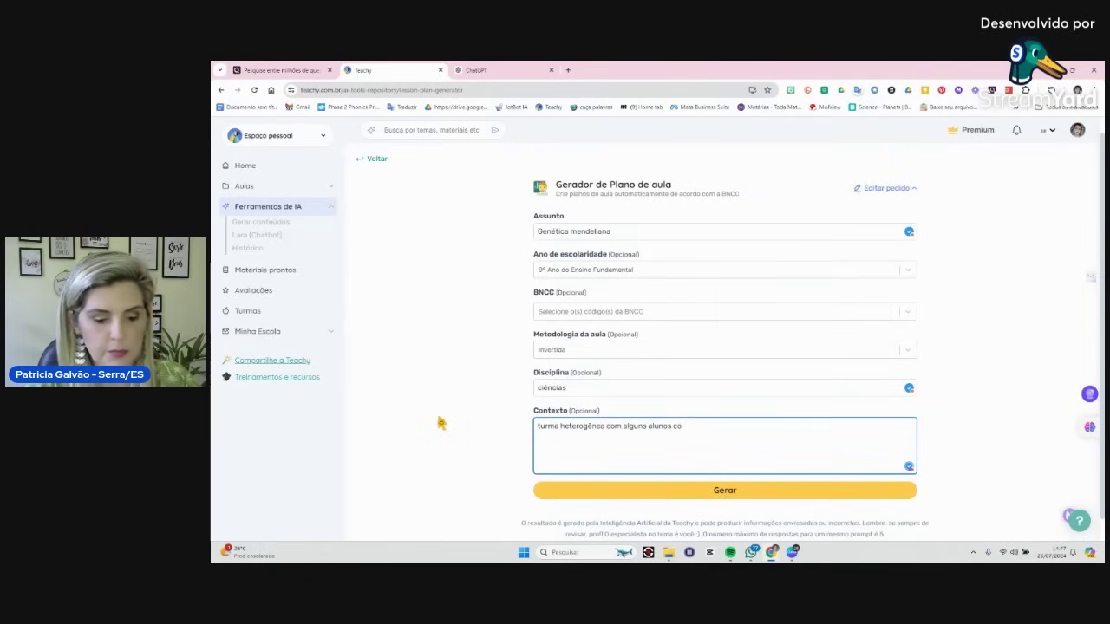
{"action": "type", "text": "m dificuldades"}
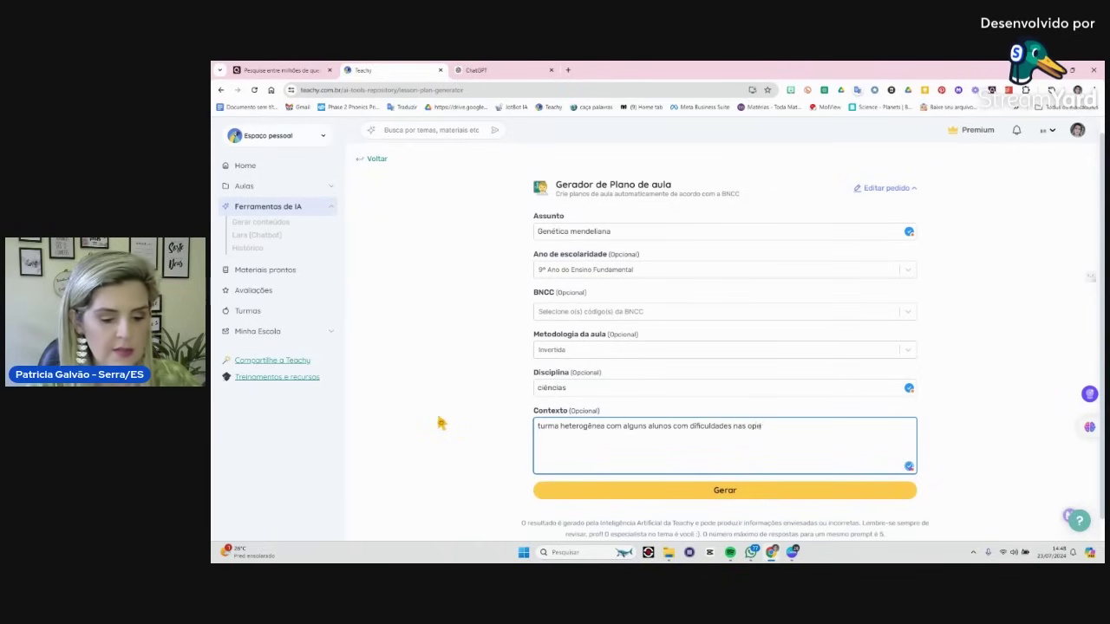
{"action": "type", "text": "nas operações básicas"}
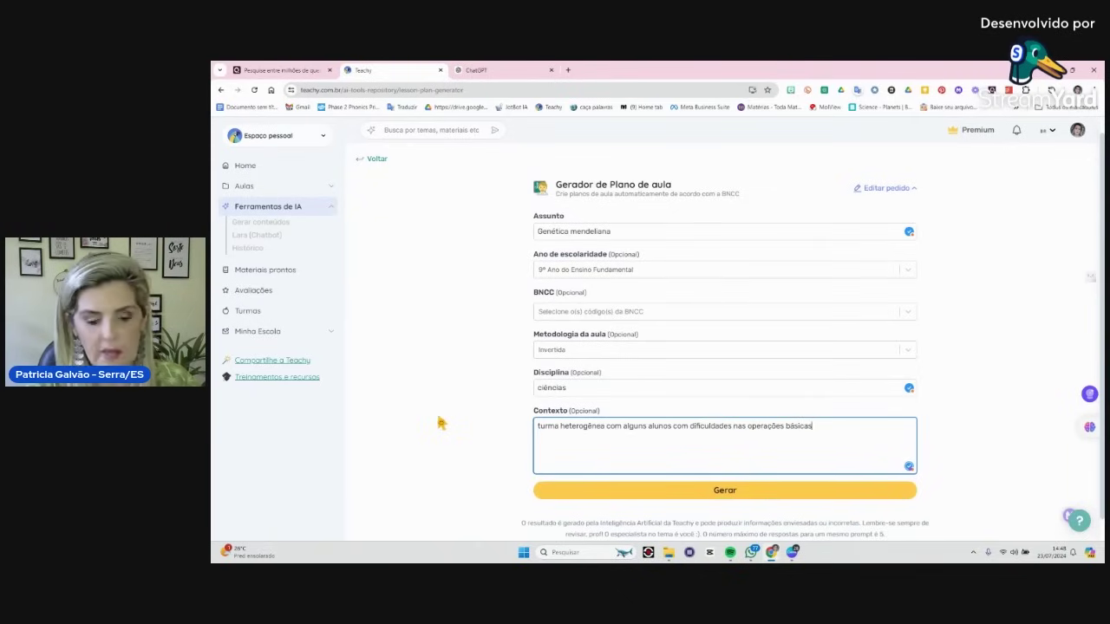
Extend the lesson context with ". A turma gosta muito de jogos competitivos." and generate the lesson plan
{"action": "type", "text": ". A turma gosta muito"}
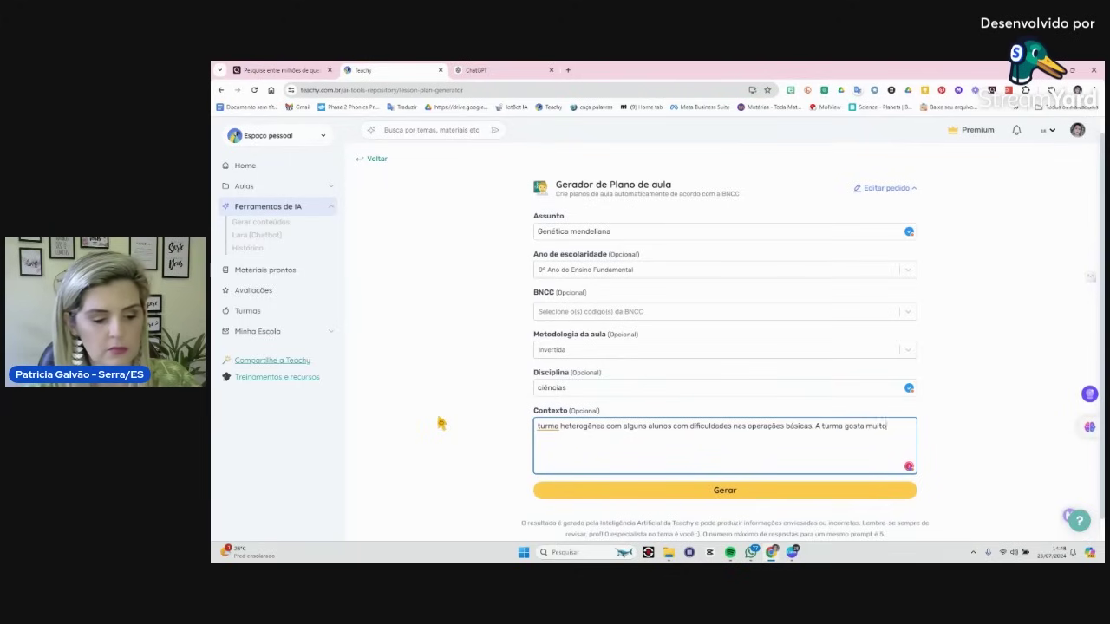
{"action": "type", "text": " de jogos"}
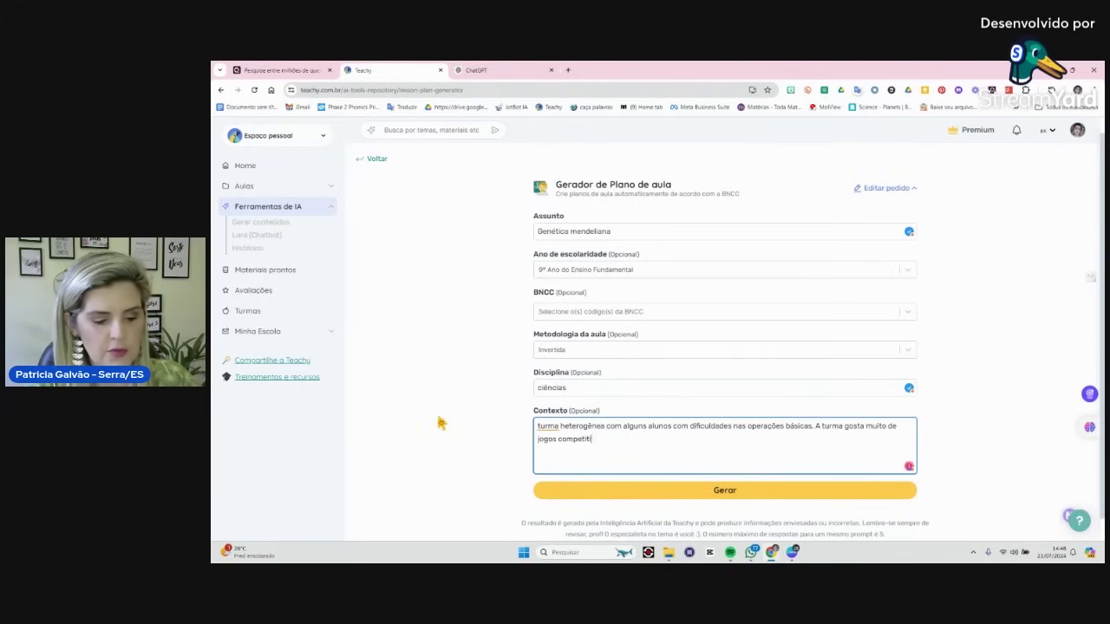
{"action": "type", "text": " competitivos."}
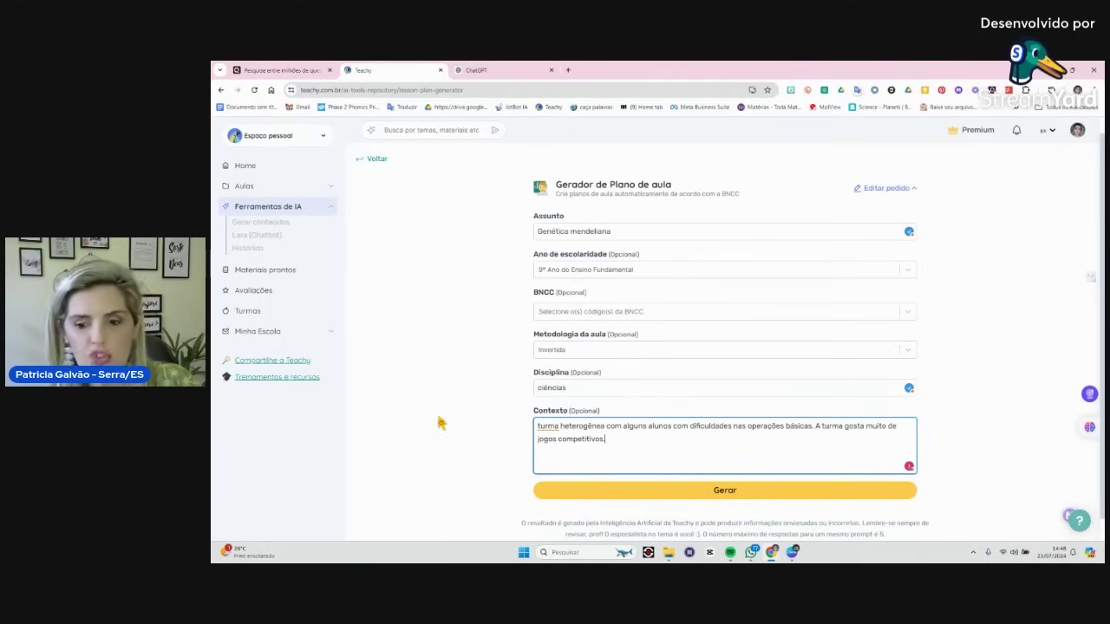
{"action": "left_click", "coordinate": [726, 492]}
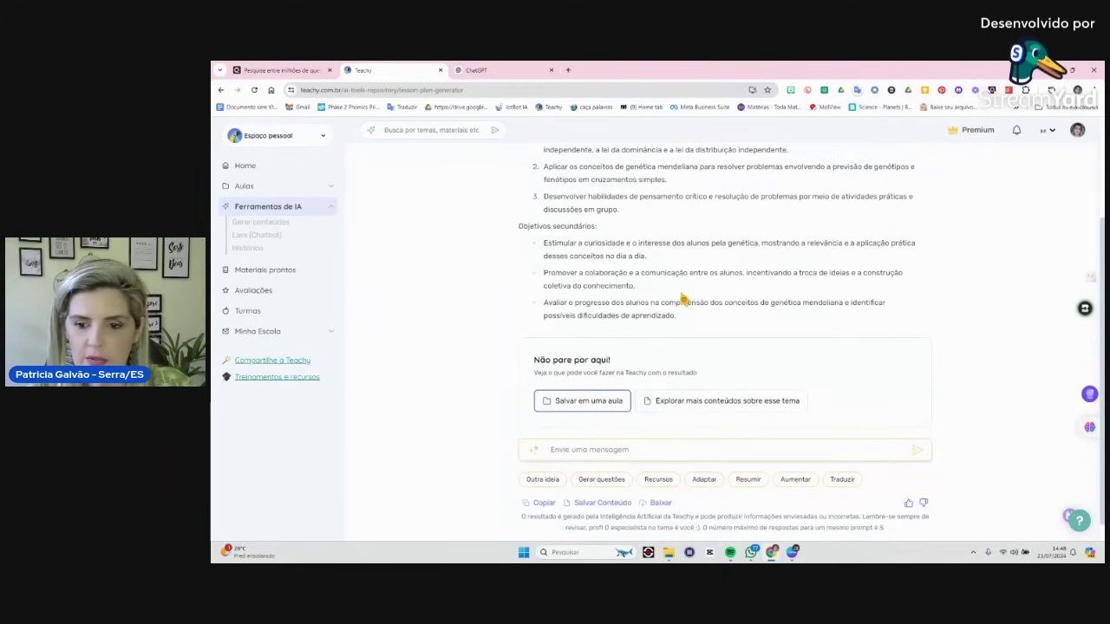
Check the generated objectives, reopen the lesson plan request and generate the plan again with the same settings
{"action": "scroll", "coordinate": [682, 293], "scroll_direction": "up", "scroll_amount": 3}
{"action": "left_click", "coordinate": [1059, 416]}
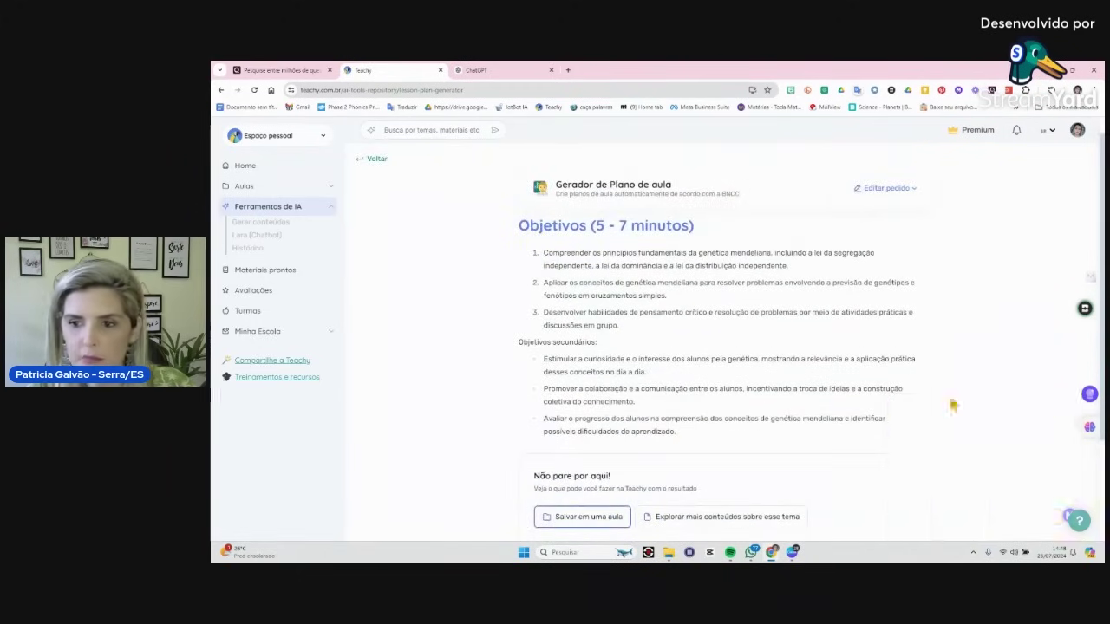
{"action": "scroll", "coordinate": [703, 366], "scroll_direction": "down", "scroll_amount": 3}
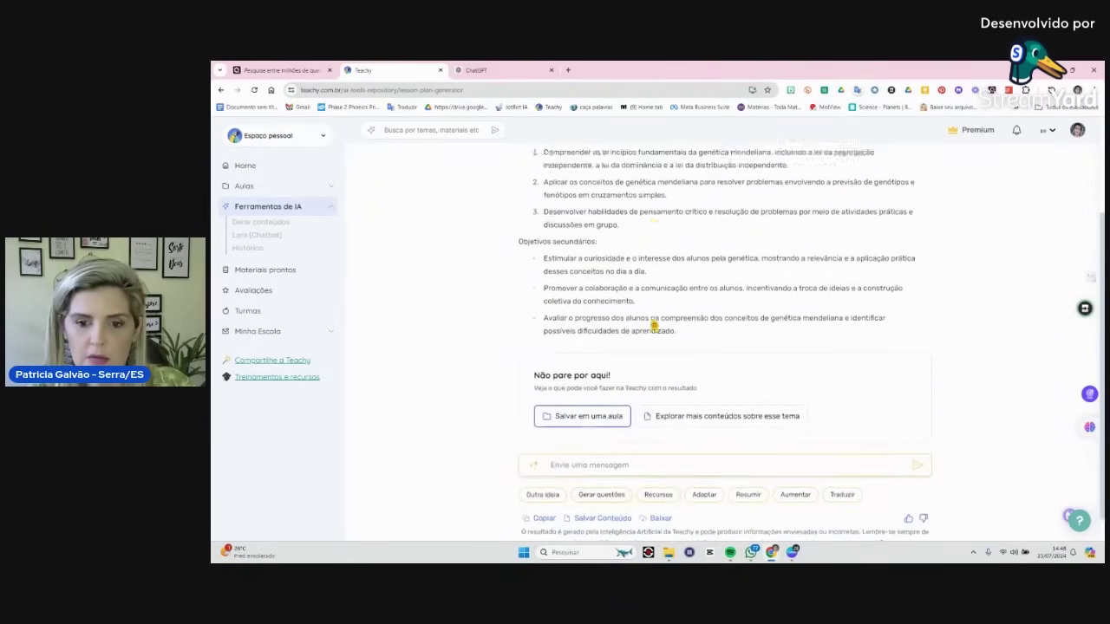
{"action": "scroll", "coordinate": [655, 326], "scroll_direction": "up", "scroll_amount": 3}
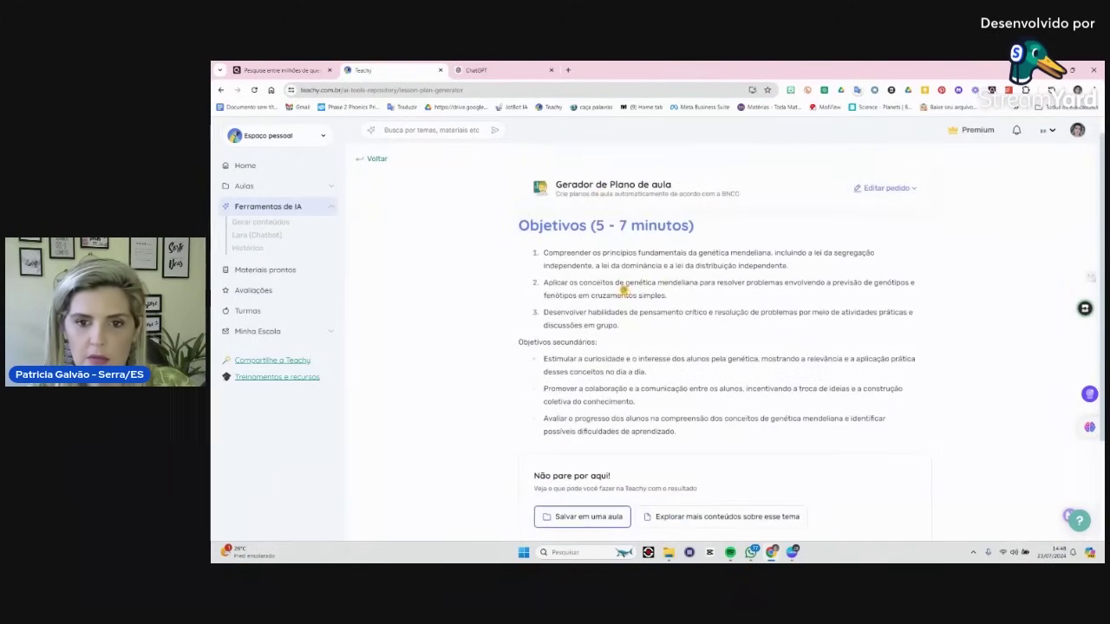
{"action": "left_click", "coordinate": [881, 196]}
{"action": "left_click", "coordinate": [739, 491]}
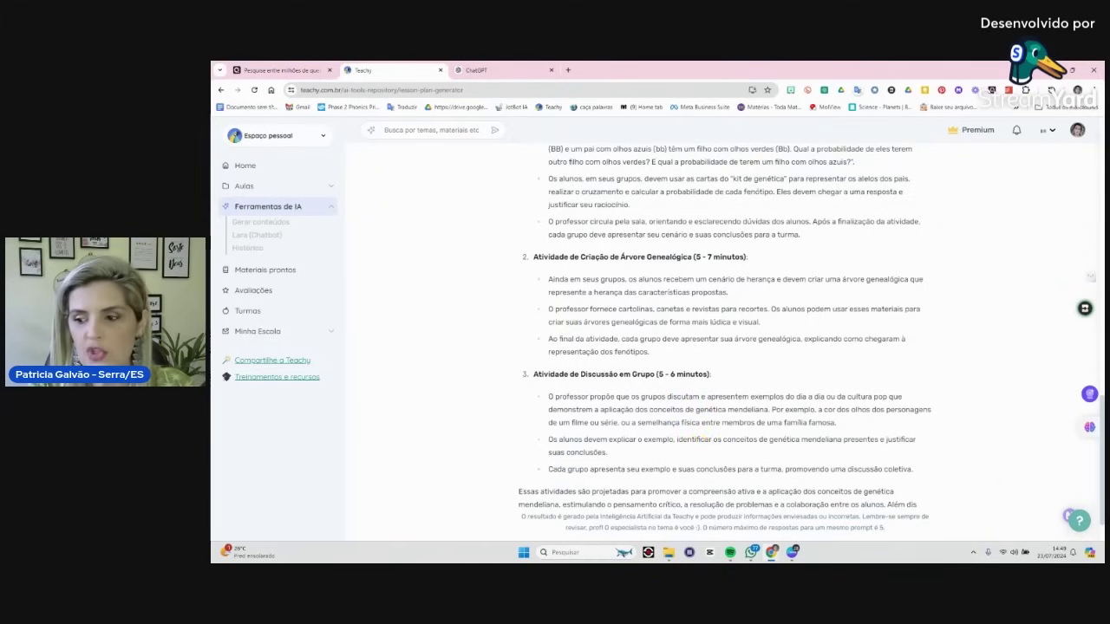
Examine the Desenvolvimento activities in the regenerated lesson plan, choosing to wait for the unresponsive page
{"action": "scroll", "coordinate": [680, 440], "scroll_direction": "up", "scroll_amount": 2}
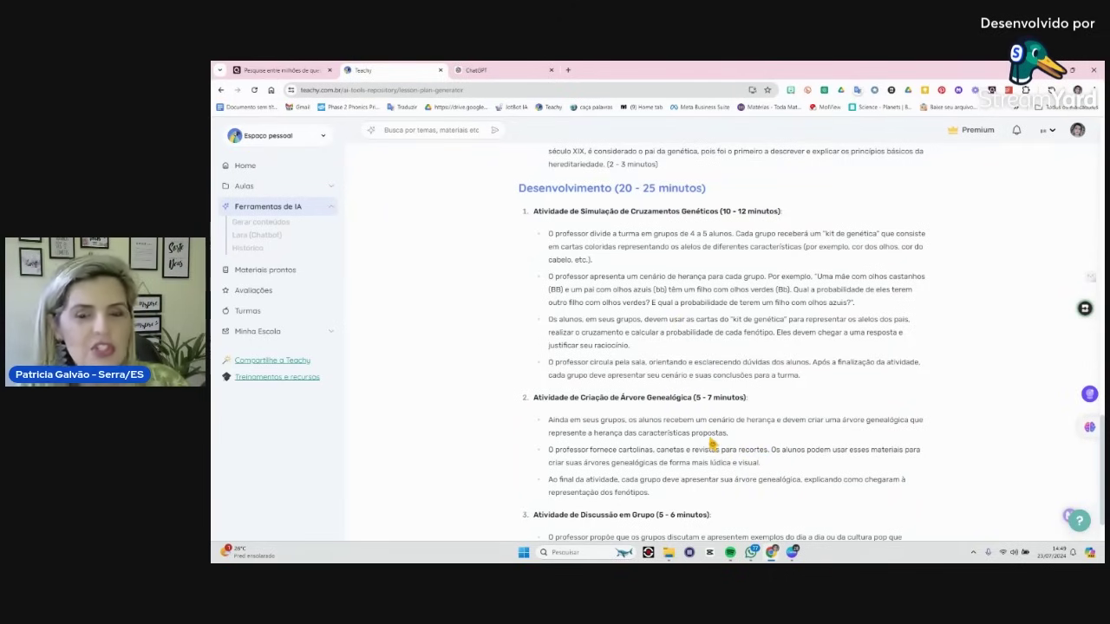
{"action": "scroll", "coordinate": [711, 442], "scroll_direction": "down", "scroll_amount": 3}
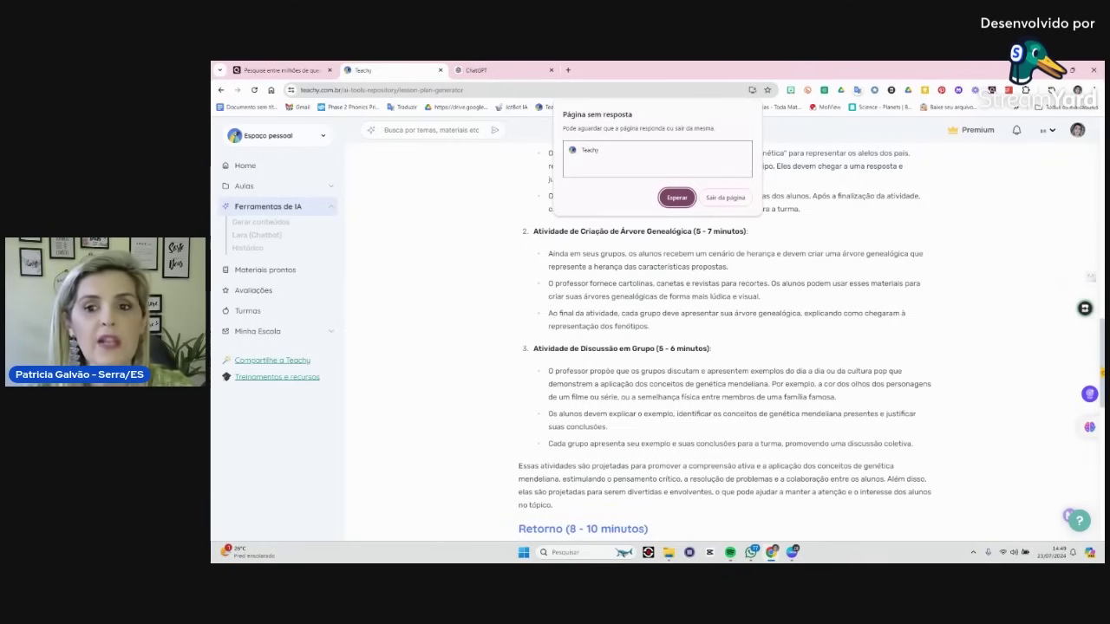
{"action": "left_click", "coordinate": [677, 199]}
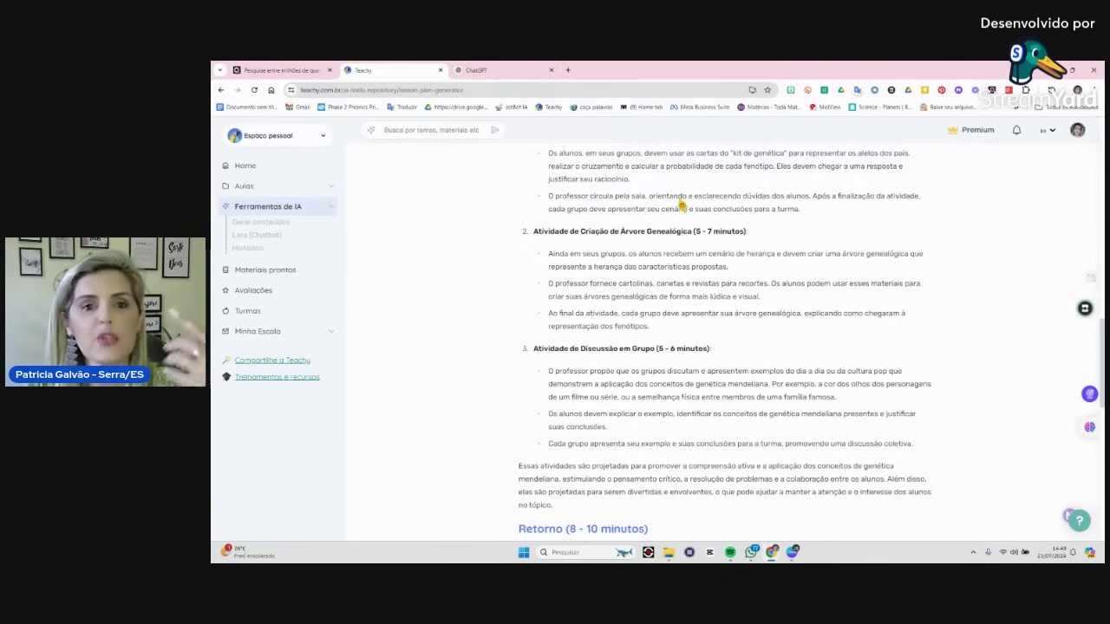